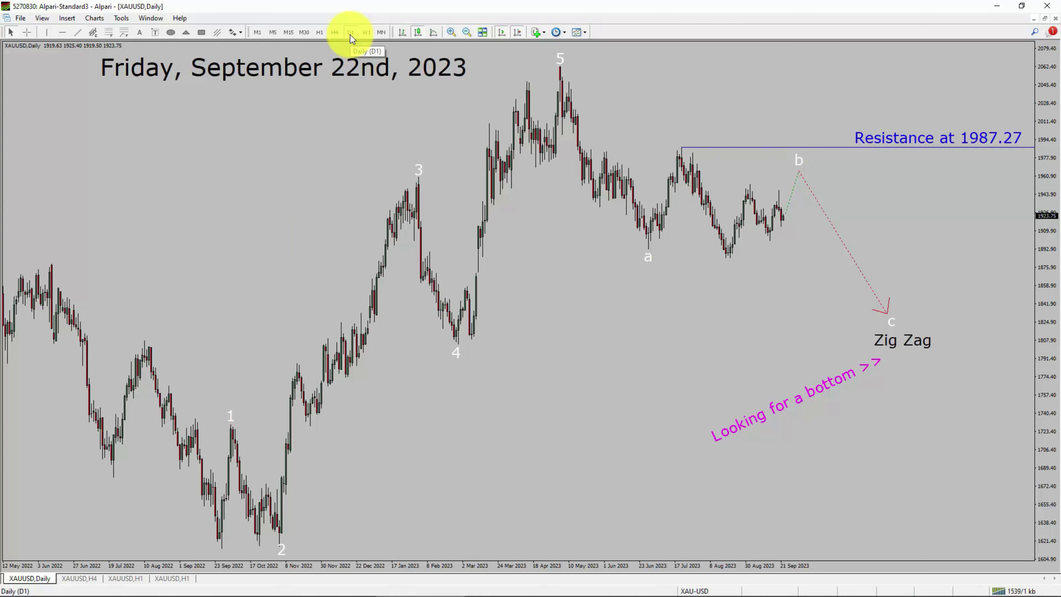
Check the 1987.27 resistance on the daily gold chart with the crosshair, then show XAUUSD H4.
{"action": "middle_click", "coordinate": [973, 138]}
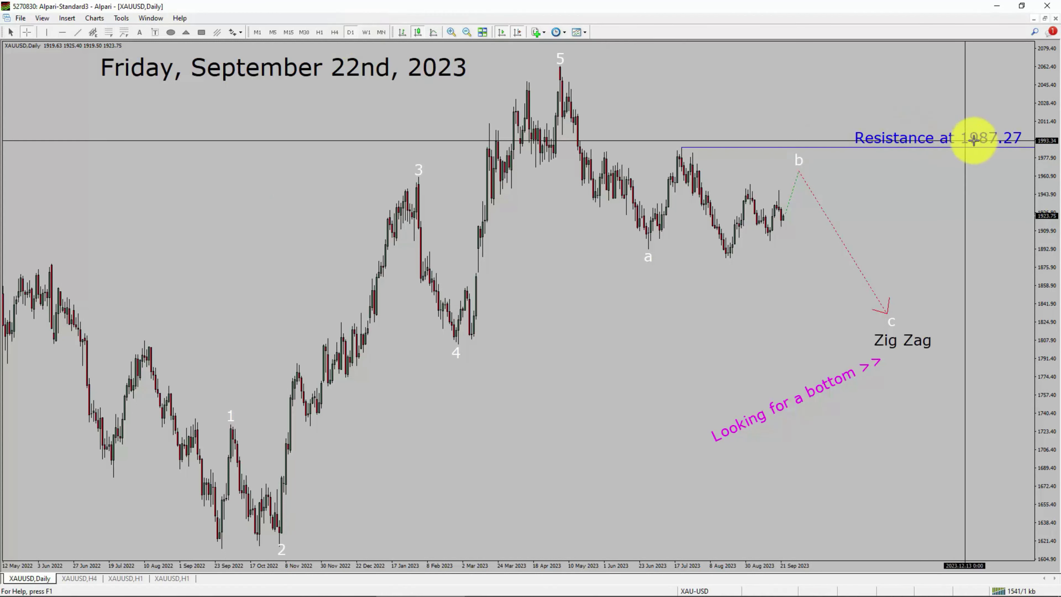
{"action": "left_click", "coordinate": [1030, 147]}
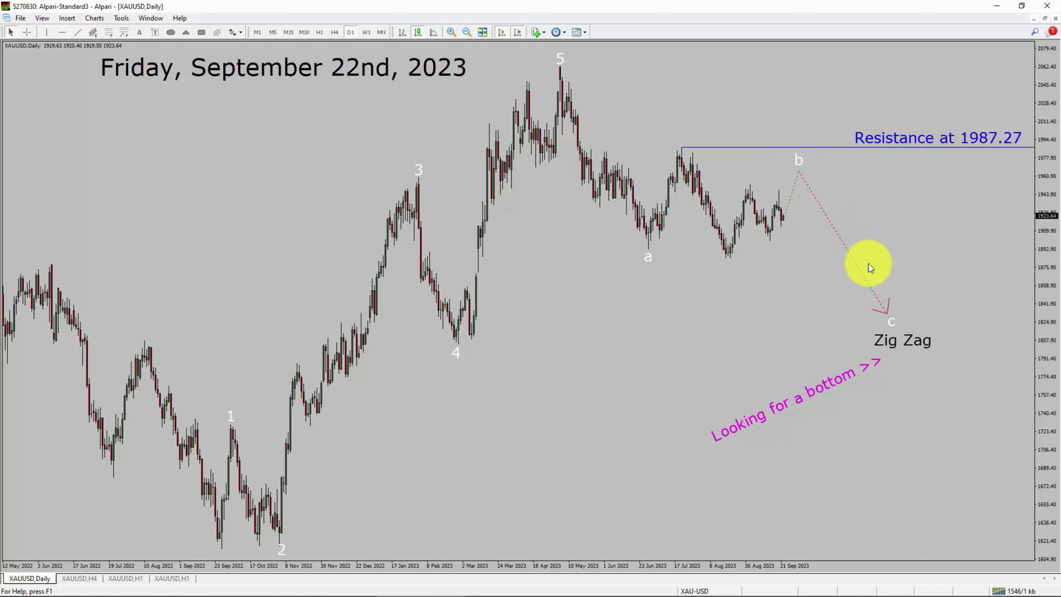
{"action": "left_click", "coordinate": [931, 374]}
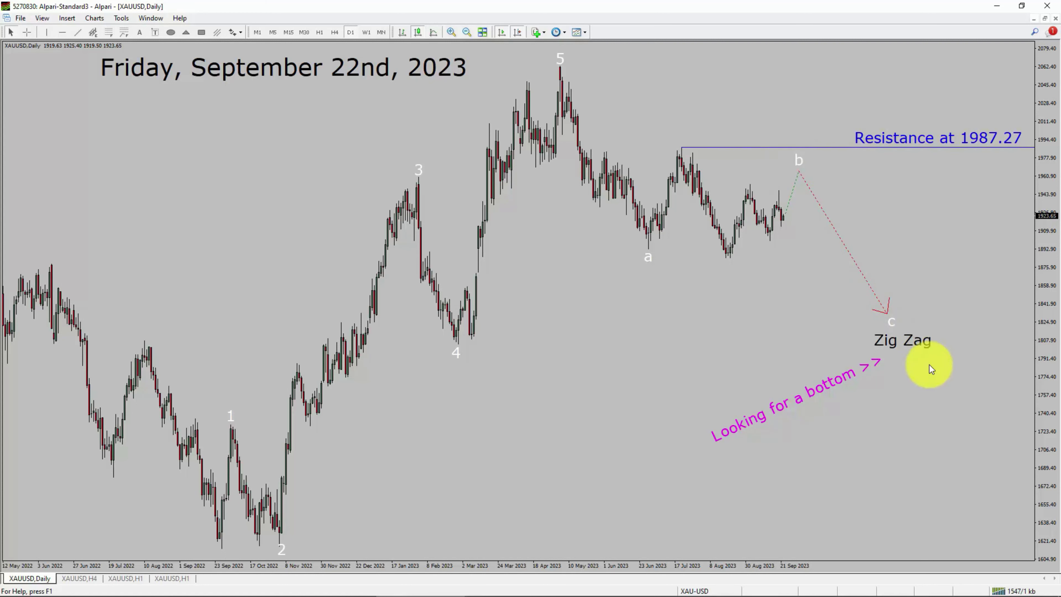
{"action": "key", "text": "ctrl+f"}
{"action": "left_click_drag", "start_coordinate": [1032, 147], "coordinate": [1031, 147]}
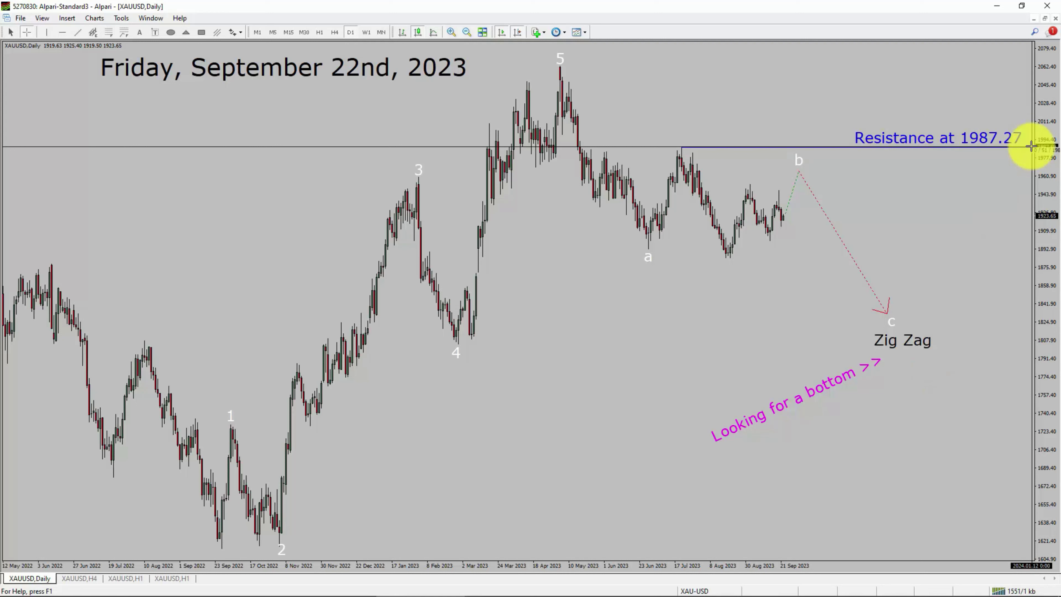
{"action": "left_click_drag", "start_coordinate": [1029, 146], "coordinate": [1029, 145]}
{"action": "left_click_drag", "start_coordinate": [1028, 145], "coordinate": [1028, 146]}
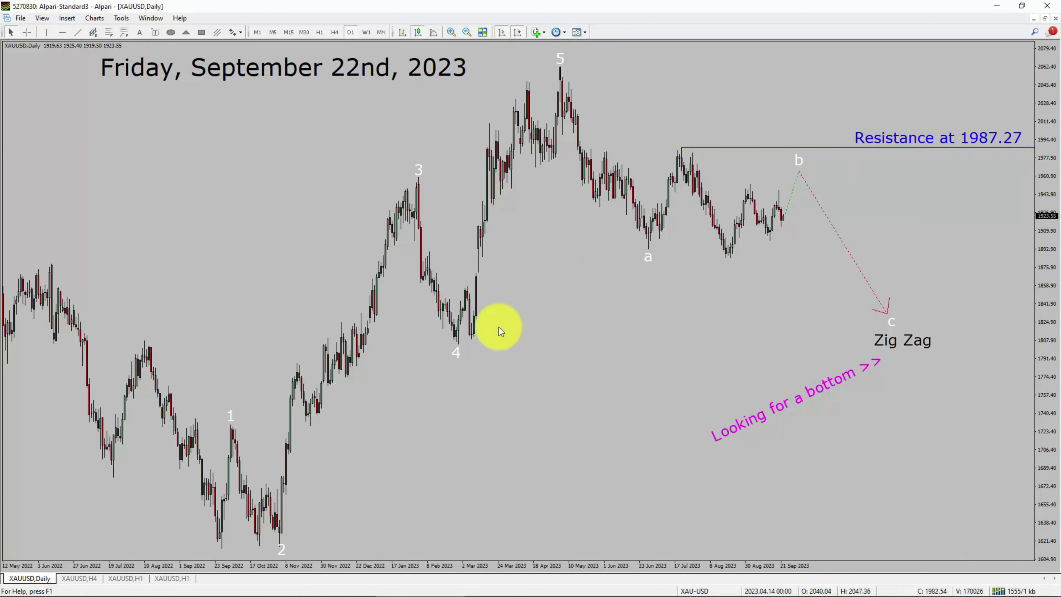
{"action": "left_click", "coordinate": [78, 578]}
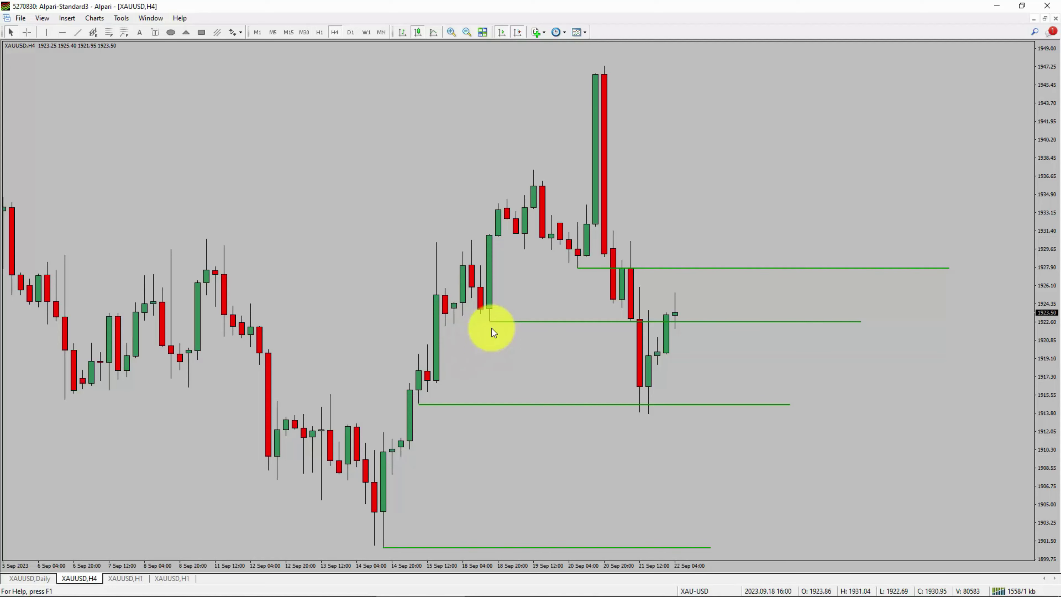
Switch to the XAUUSD H1 zig-zag chart and check the support with the crosshair.
{"action": "left_click", "coordinate": [796, 378]}
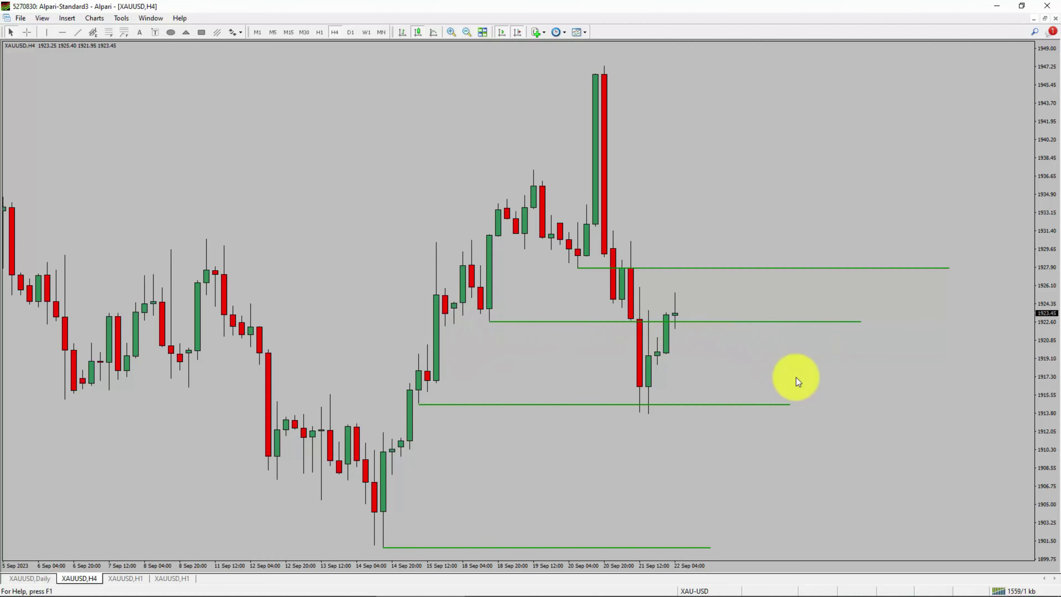
{"action": "left_click", "coordinate": [116, 578]}
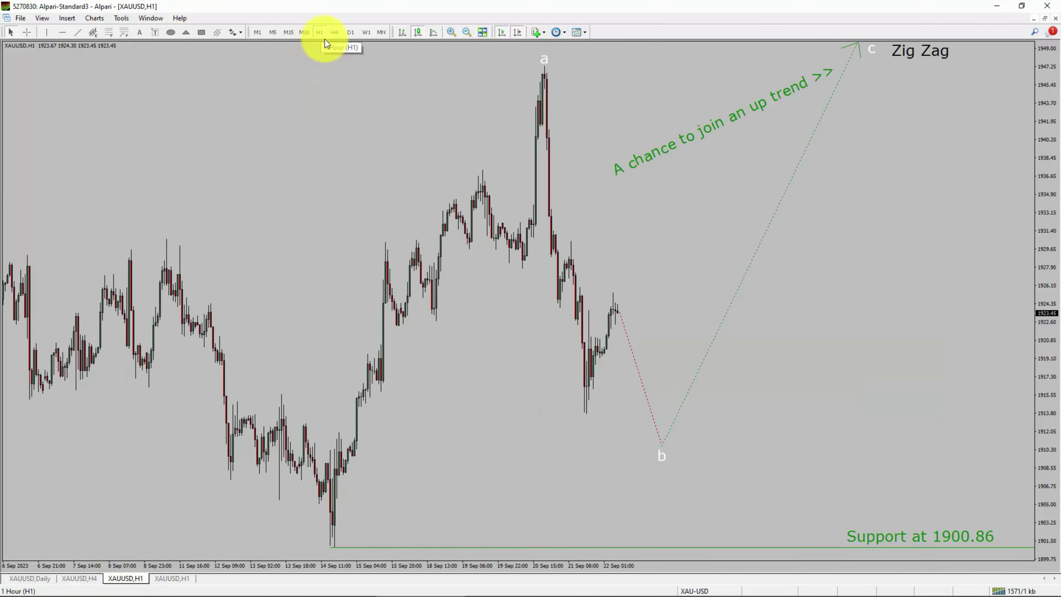
{"action": "middle_click", "coordinate": [1014, 544]}
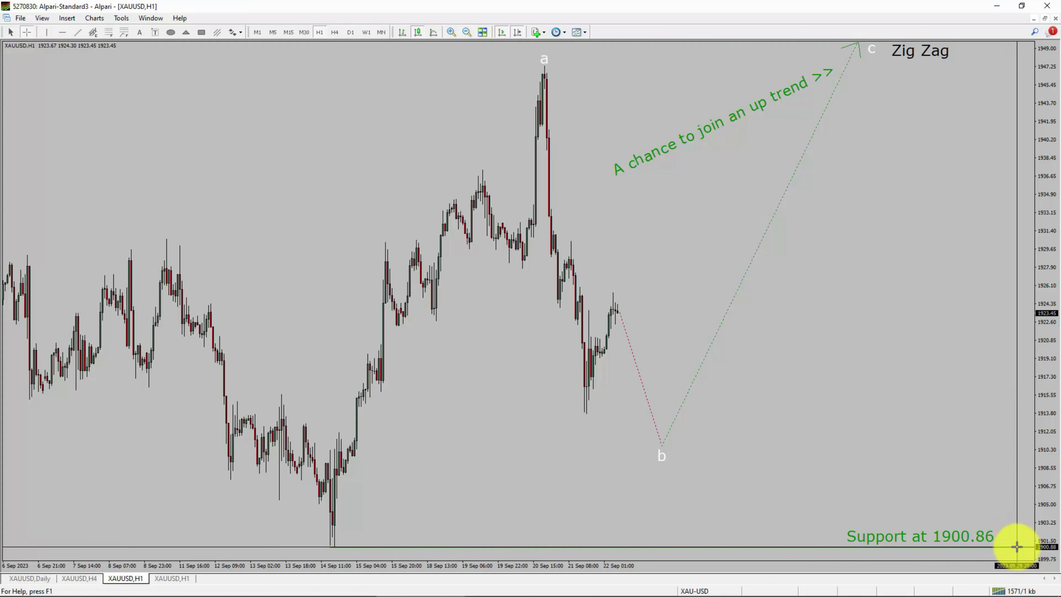
{"action": "key", "text": "Escape"}
Select the wave b label and measure upward from the 1900.86 support with the crosshair.
{"action": "left_click", "coordinate": [617, 311]}
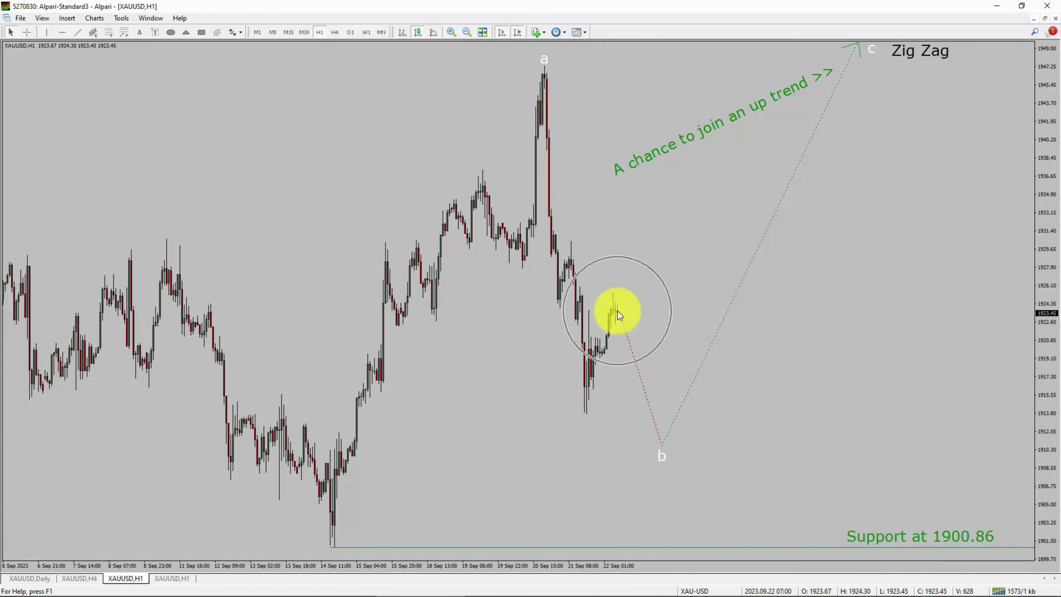
{"action": "double_click", "coordinate": [660, 463]}
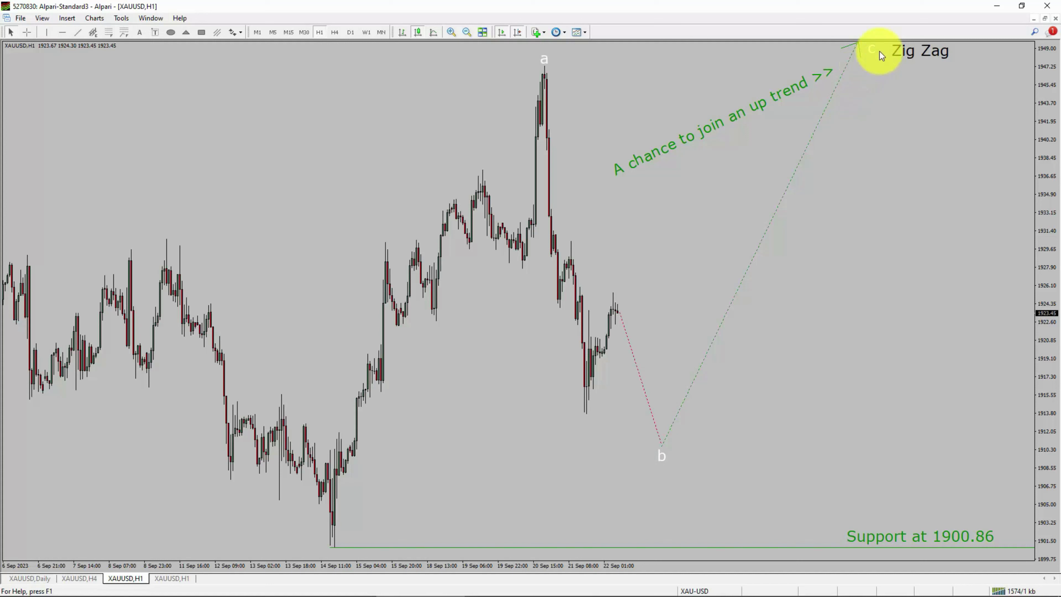
{"action": "middle_click", "coordinate": [839, 70]}
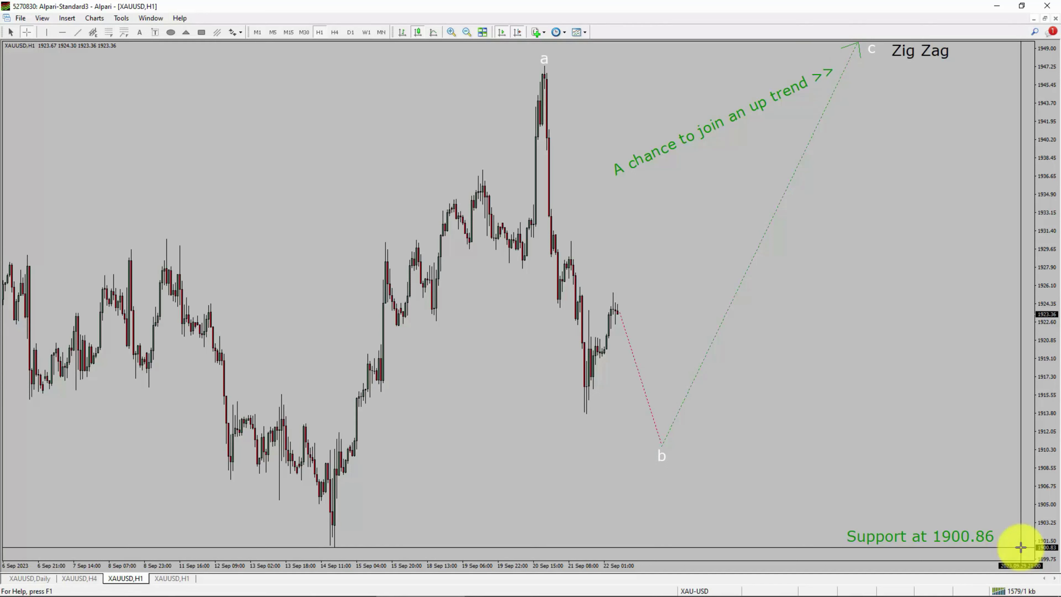
{"action": "left_click_drag", "start_coordinate": [1020, 547], "coordinate": [1019, 546]}
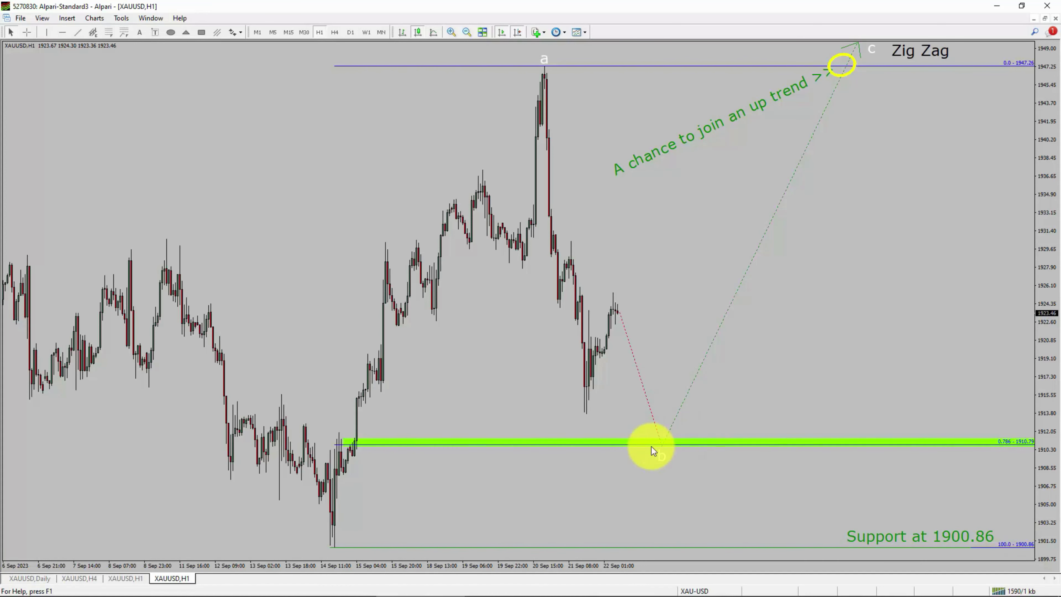
Inspect the bar at the 0.786 Fibonacci level and point at the zig-zag's c end near 1947.
{"action": "left_click", "coordinate": [337, 452]}
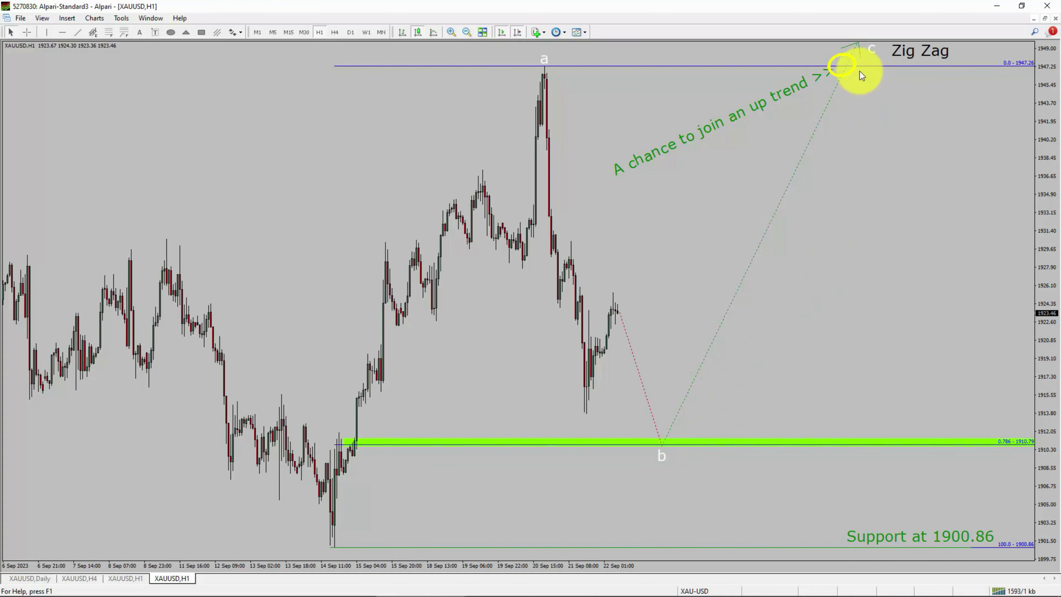
{"action": "left_click", "coordinate": [851, 67]}
{"action": "left_click", "coordinate": [847, 62]}
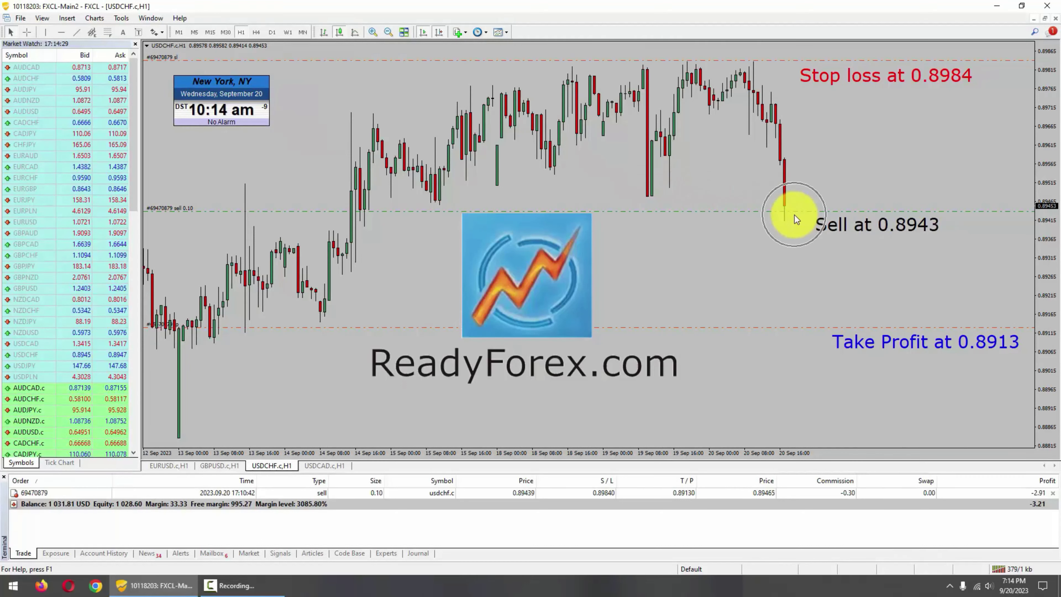
Show the USDCHF.c chart with the 0.10 sell at 0.8943 on one-minute bars.
{"action": "left_click", "coordinate": [828, 233]}
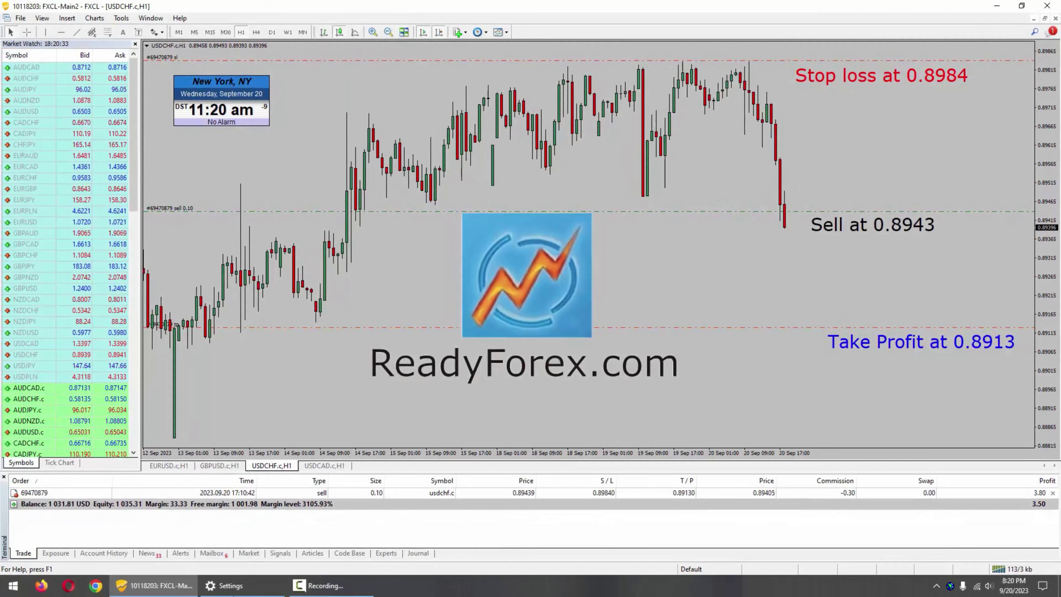
{"action": "left_click", "coordinate": [179, 32]}
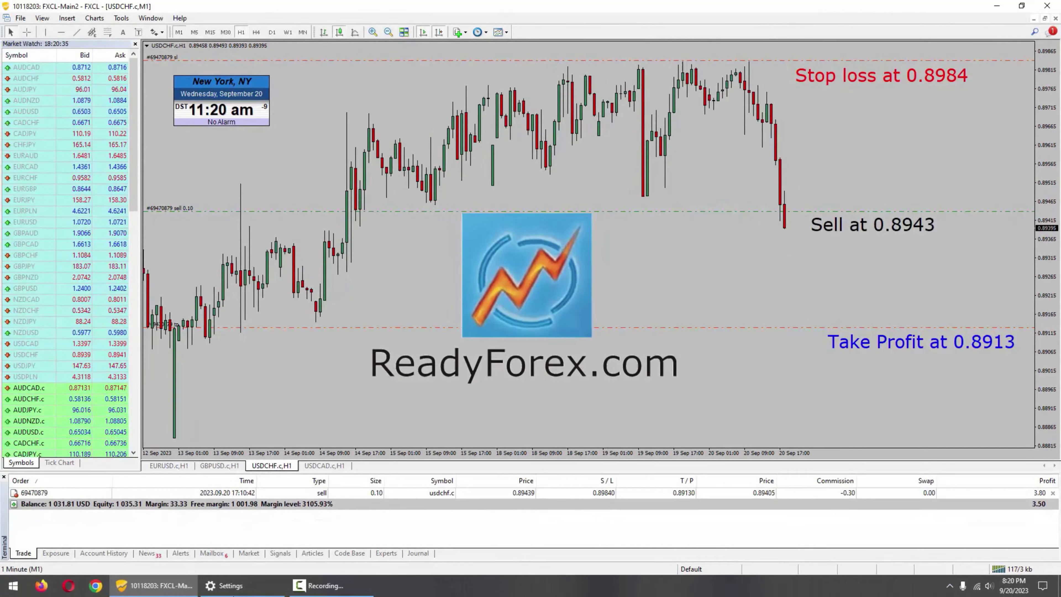
Open the Order window for USDCHF sell order 69470879 from the Trade tab.
{"action": "middle_click", "coordinate": [515, 405]}
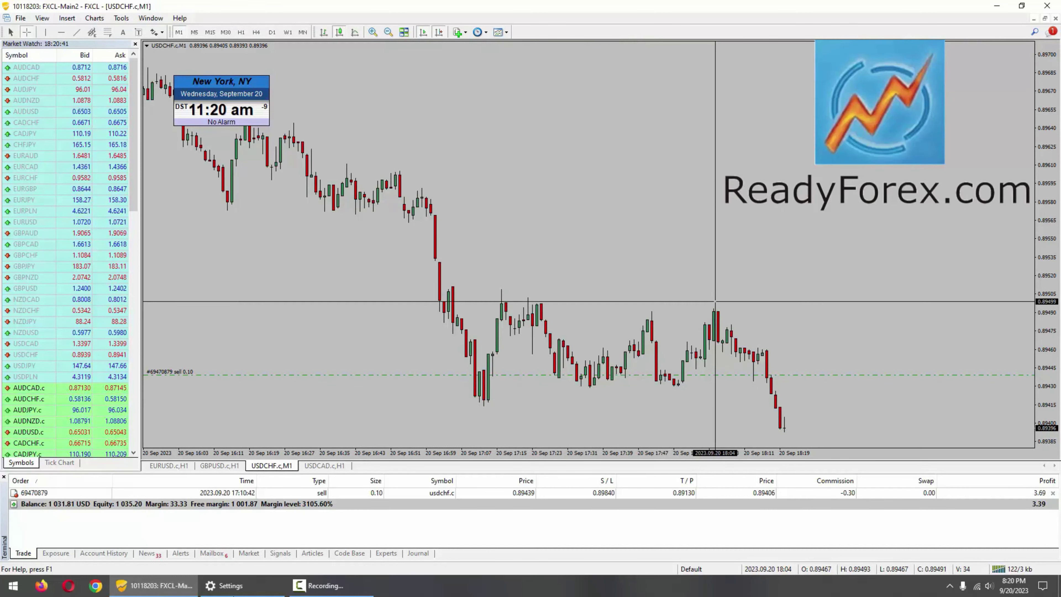
{"action": "middle_click", "coordinate": [710, 322]}
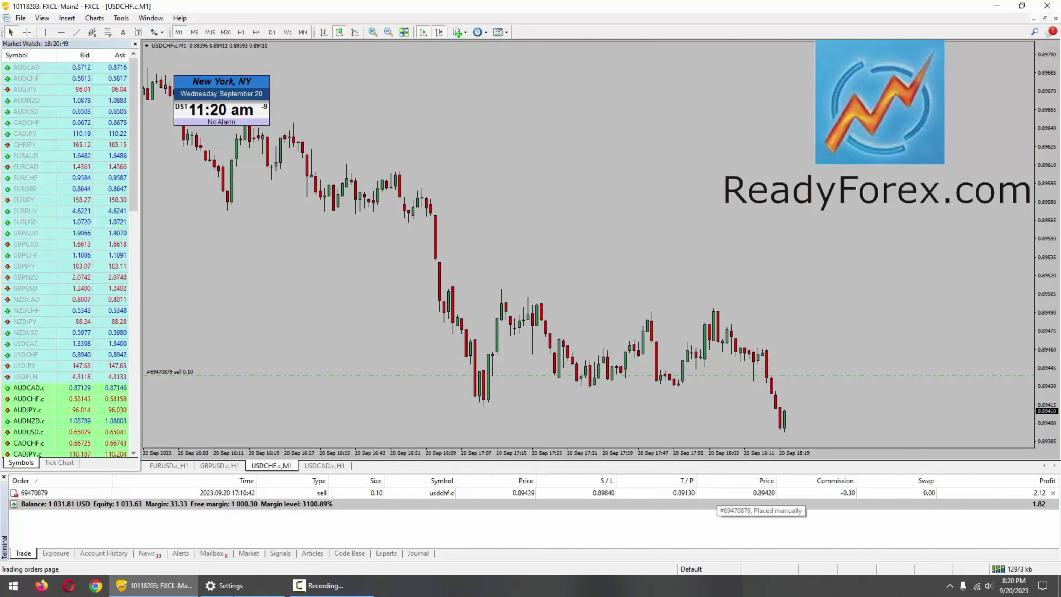
{"action": "double_click", "coordinate": [620, 493]}
{"action": "left_click_drag", "start_coordinate": [619, 105], "coordinate": [622, 100]}
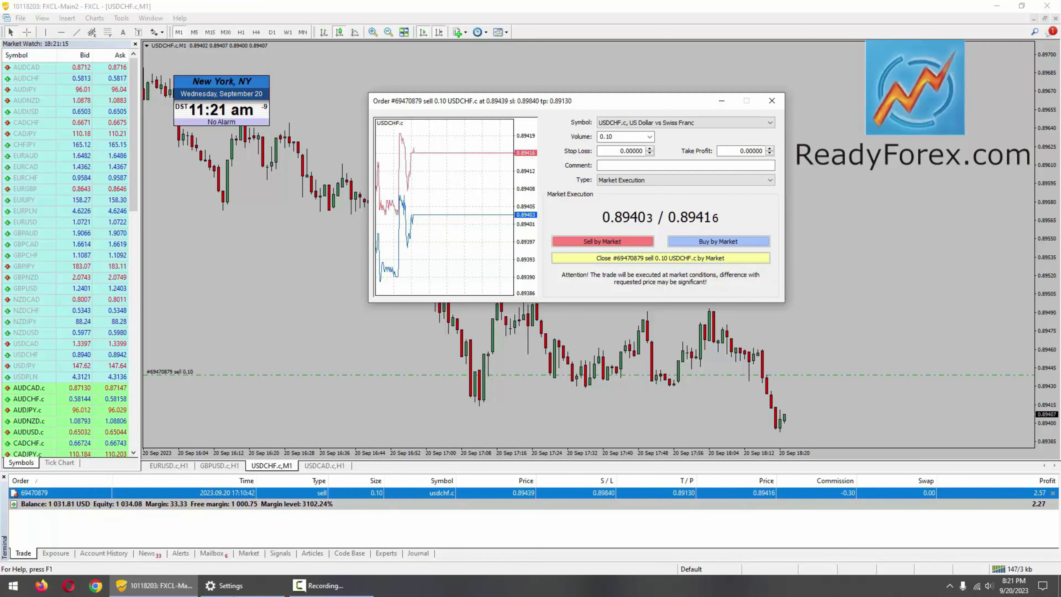
Close the USDCHF sell at market for 2.57 profit and show all account history.
{"action": "left_click", "coordinate": [687, 257]}
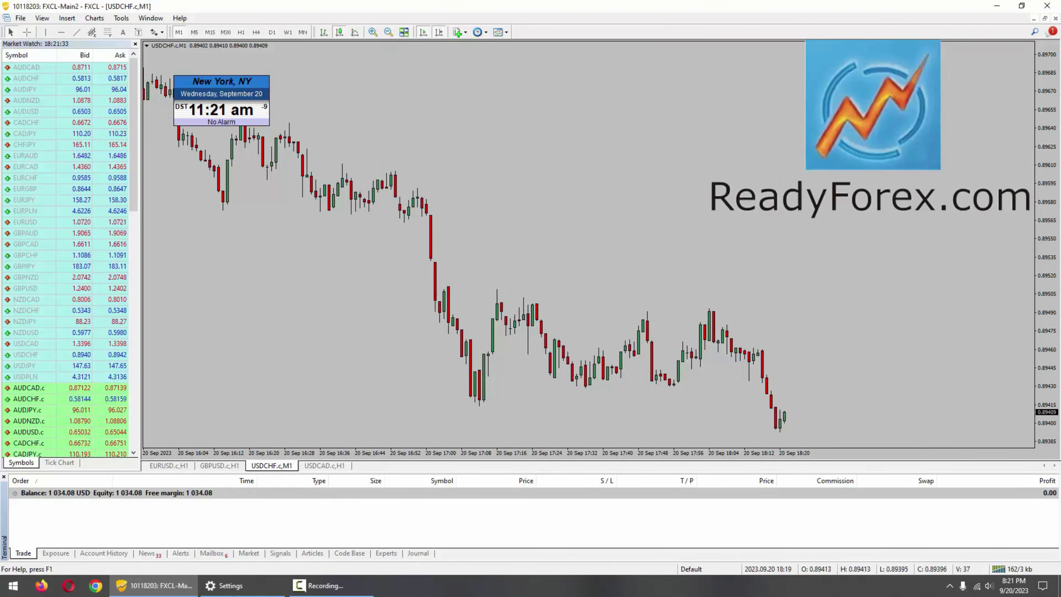
{"action": "middle_click", "coordinate": [737, 402]}
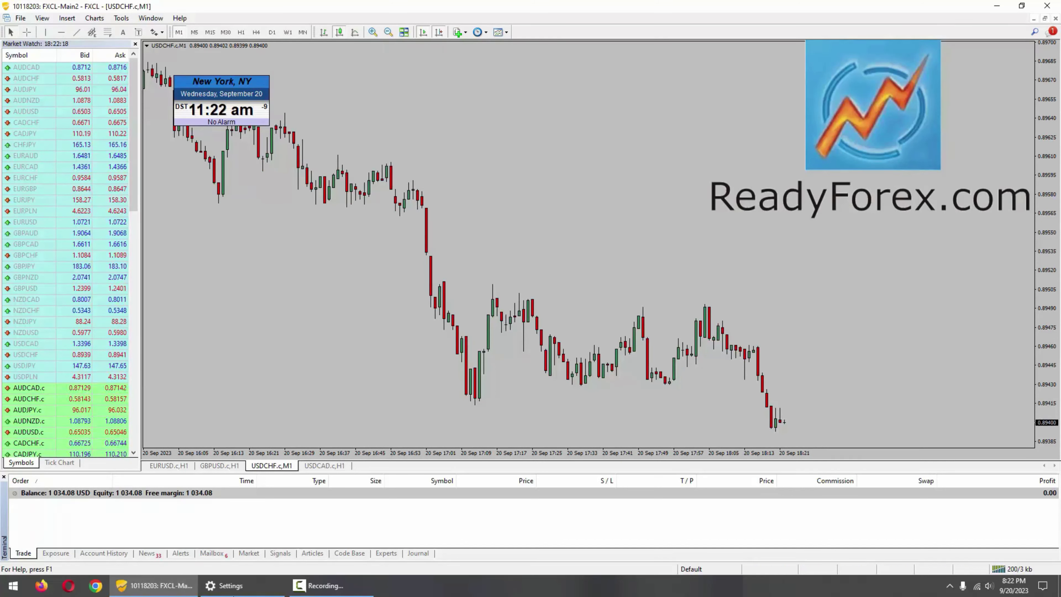
{"action": "left_click", "coordinate": [104, 553]}
{"action": "left_click", "coordinate": [250, 526]}
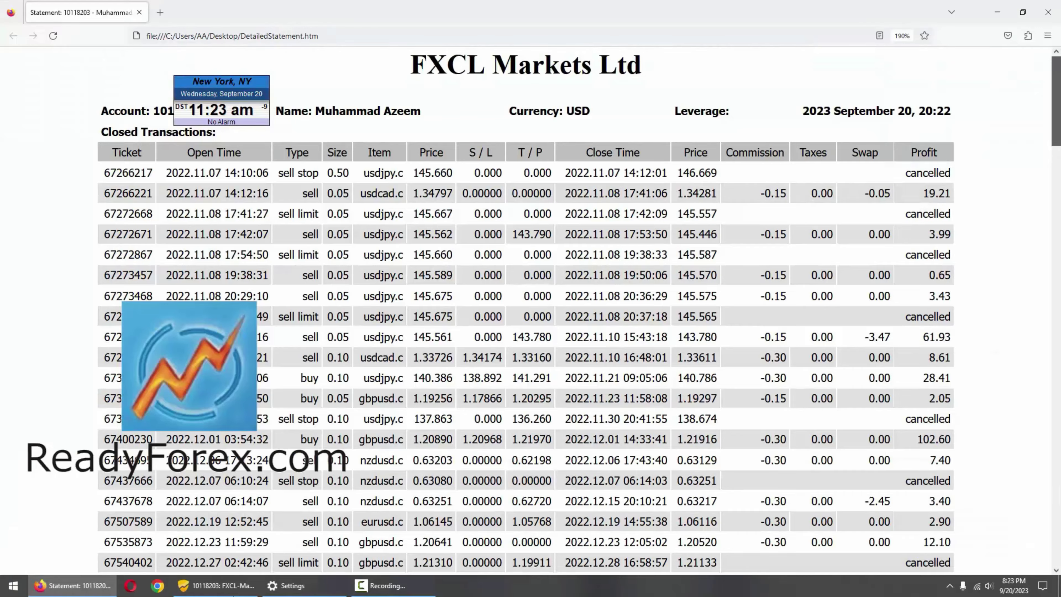
Scroll DetailedStatement.htm down to the Balance chart, then open readyforex.com in a new tab.
{"action": "scroll", "coordinate": [530, 311], "scroll_direction": "down", "scroll_amount": 15}
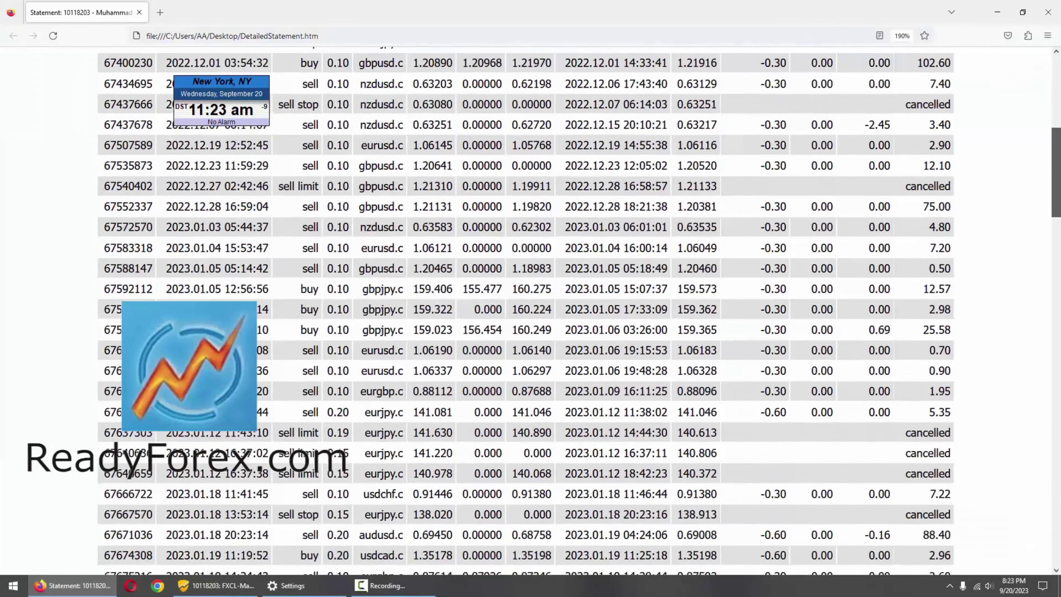
{"action": "scroll", "coordinate": [531, 311], "scroll_direction": "down", "scroll_amount": 15}
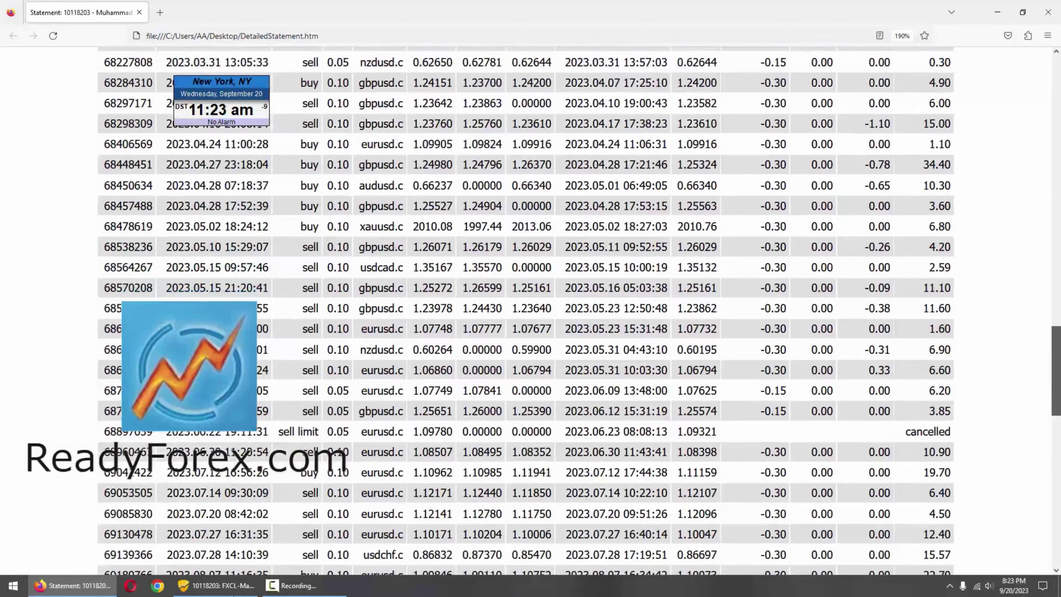
{"action": "scroll", "coordinate": [530, 311], "scroll_direction": "down", "scroll_amount": 10}
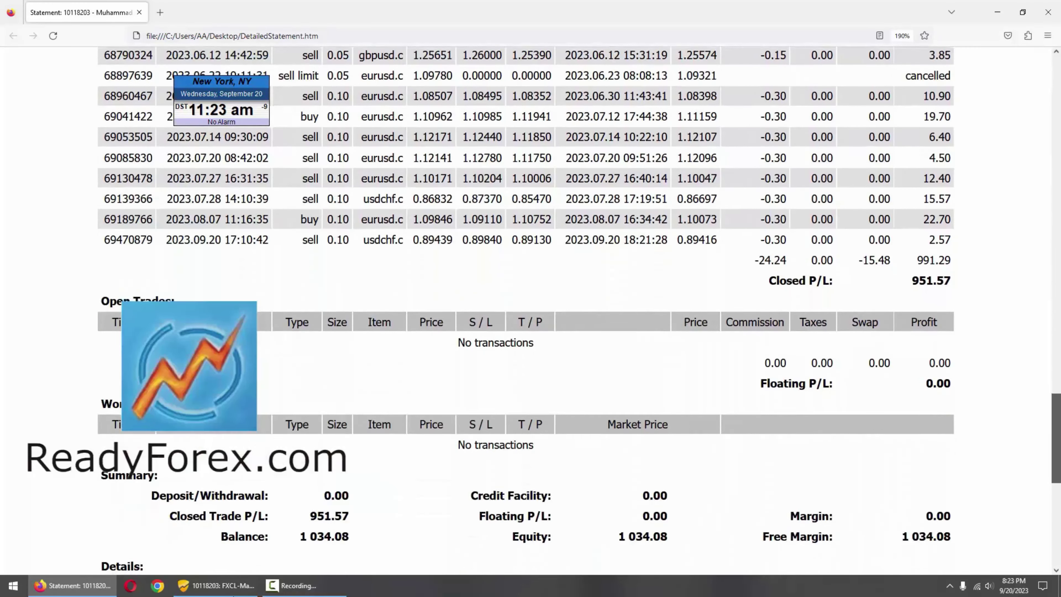
{"action": "scroll", "coordinate": [531, 312], "scroll_direction": "down", "scroll_amount": 1}
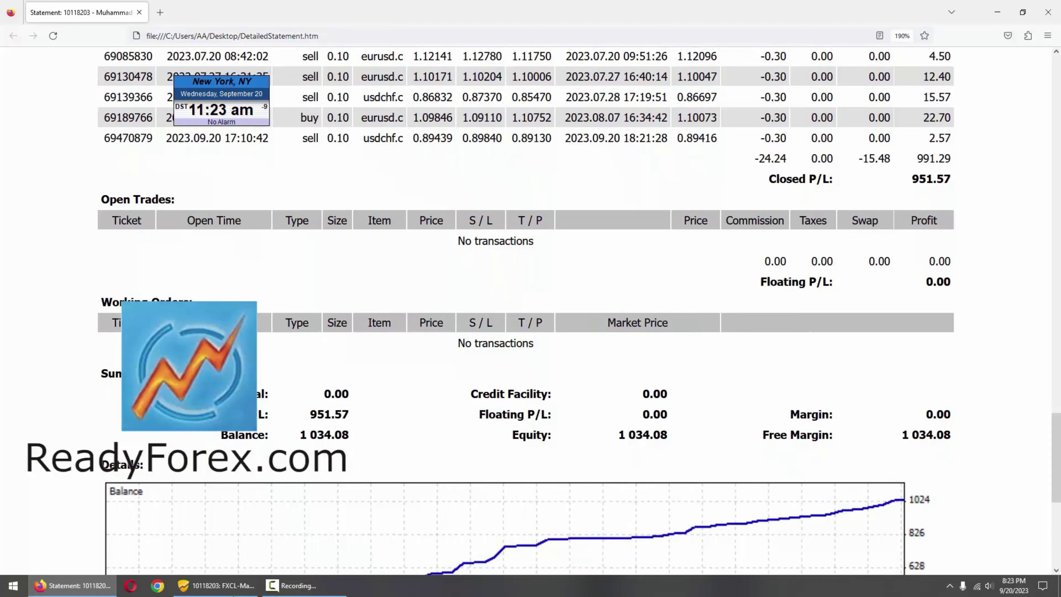
{"action": "scroll", "coordinate": [531, 311], "scroll_direction": "down", "scroll_amount": 5}
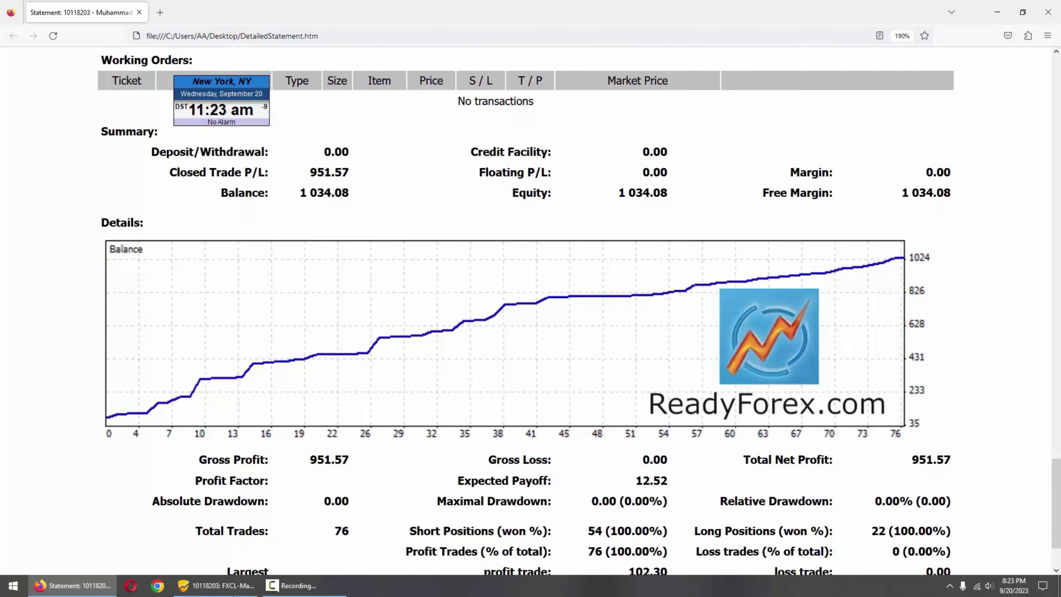
{"action": "left_click", "coordinate": [853, 244]}
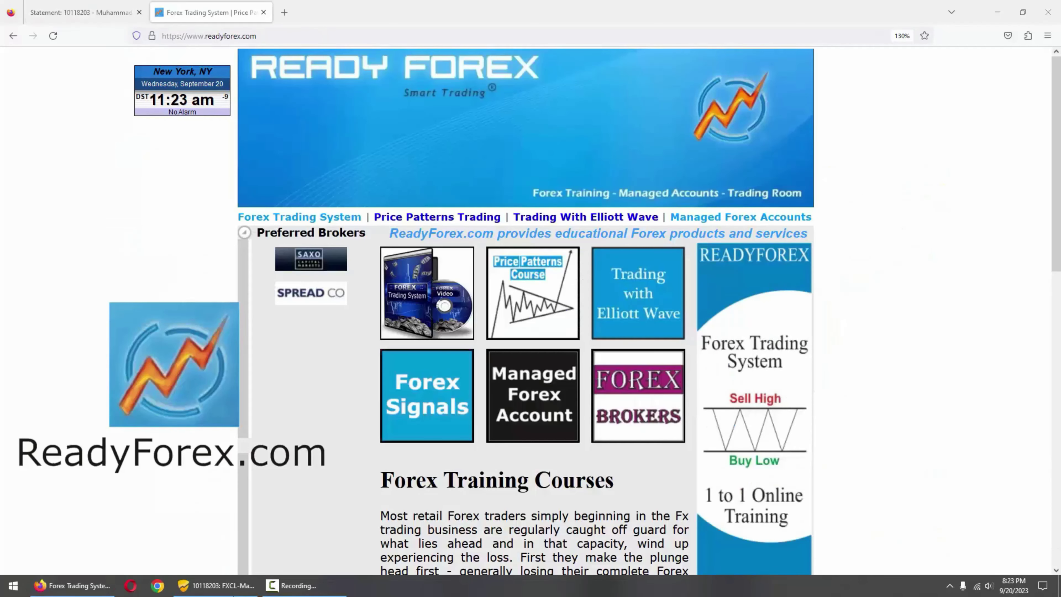